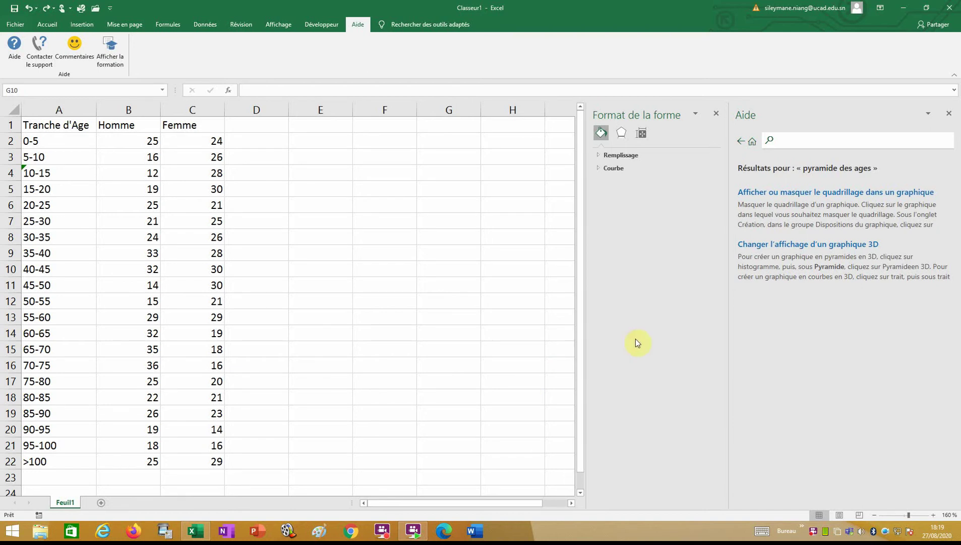
- Close the Aide and Format de la forme panes beside the worksheet
left_click(950, 115)
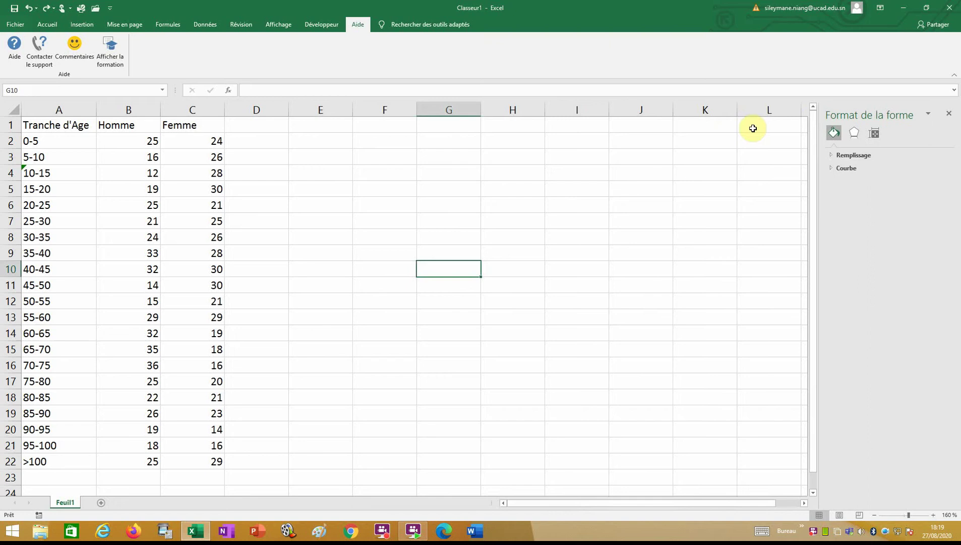
left_click(948, 112)
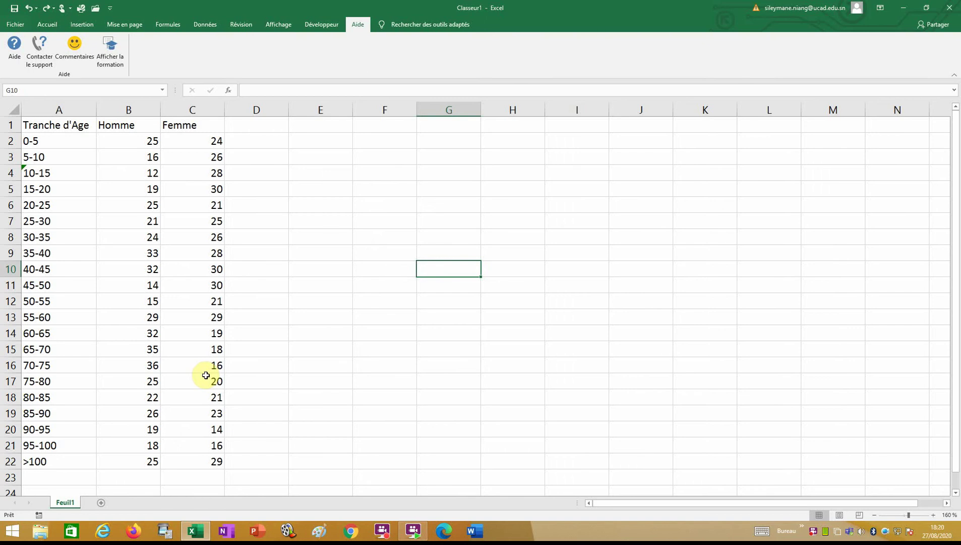
- Insert a 2D clustered bar chart from the whole age table and enlarge it to about 15.6 by 10.8 cm
left_click(169, 299)
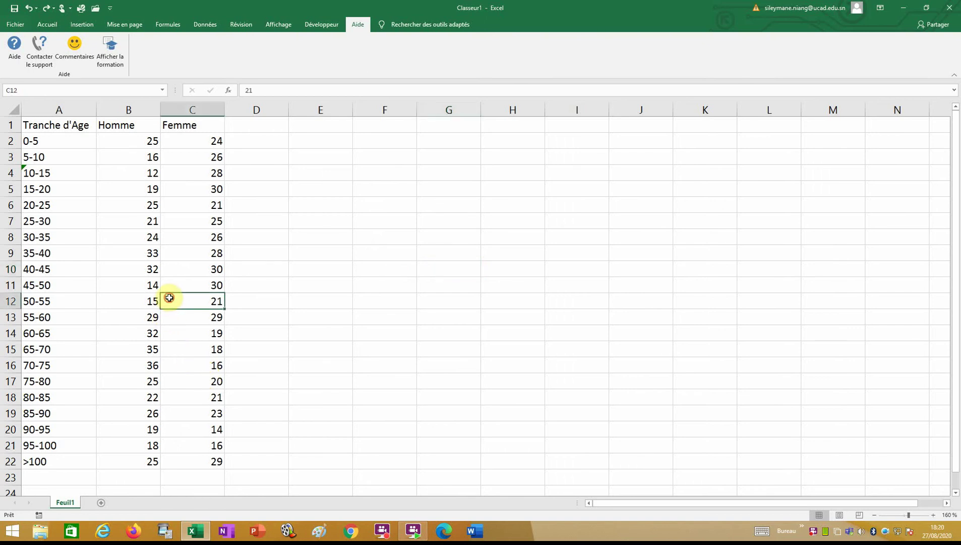
key("ctrl+a")
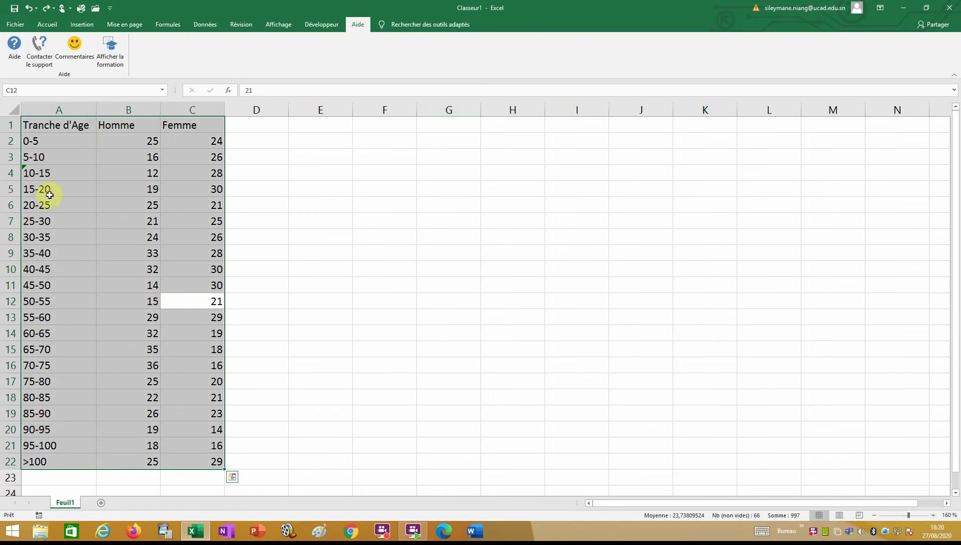
left_click(76, 25)
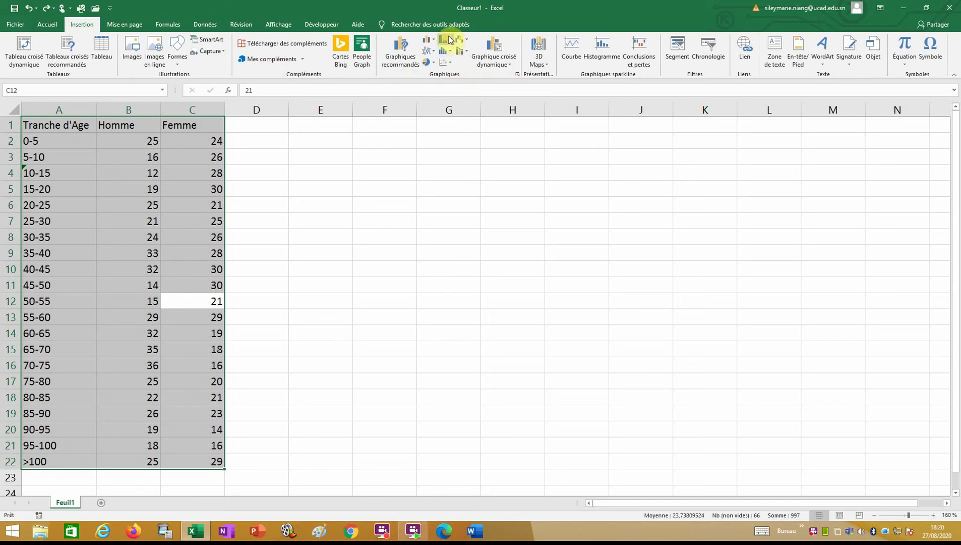
left_click(431, 40)
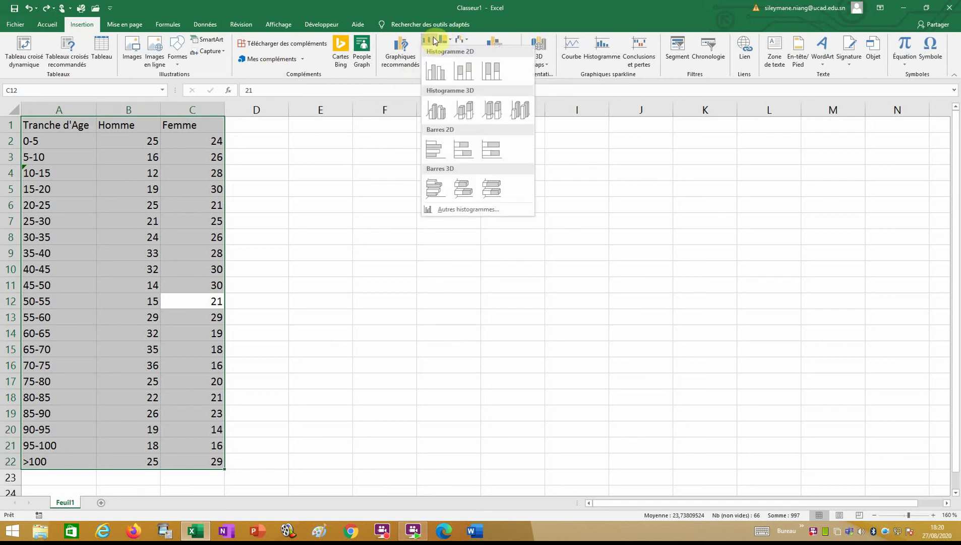
left_click(436, 153)
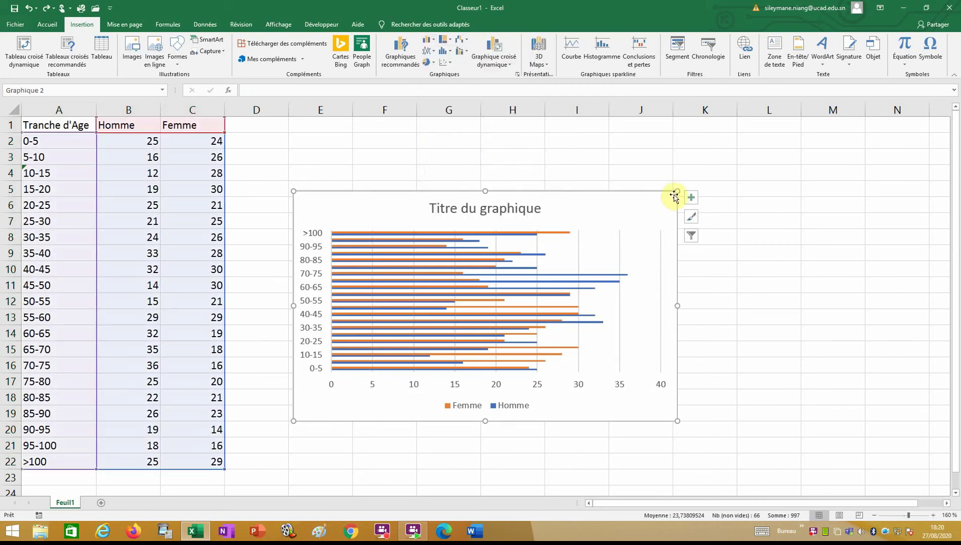
left_click_drag(675, 195, 734, 152)
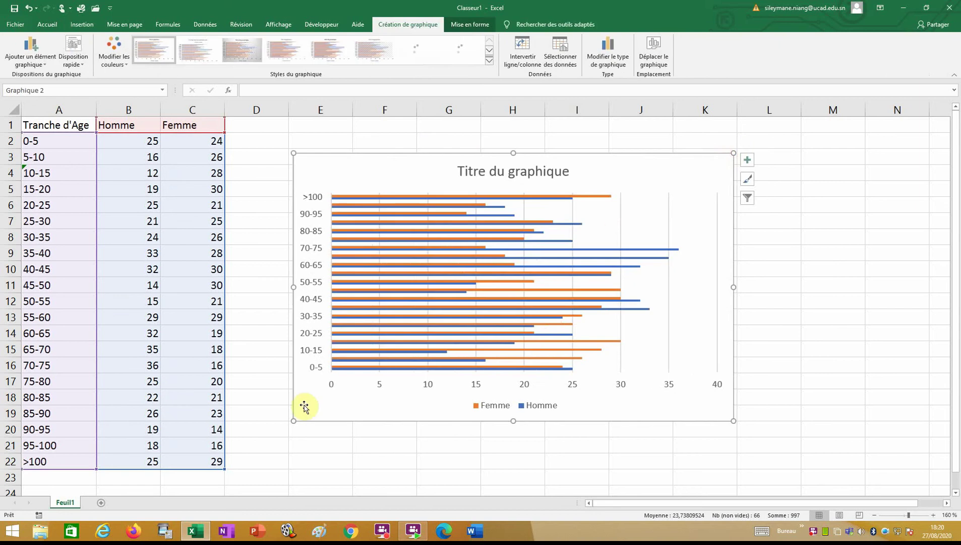
left_click_drag(294, 420, 262, 479)
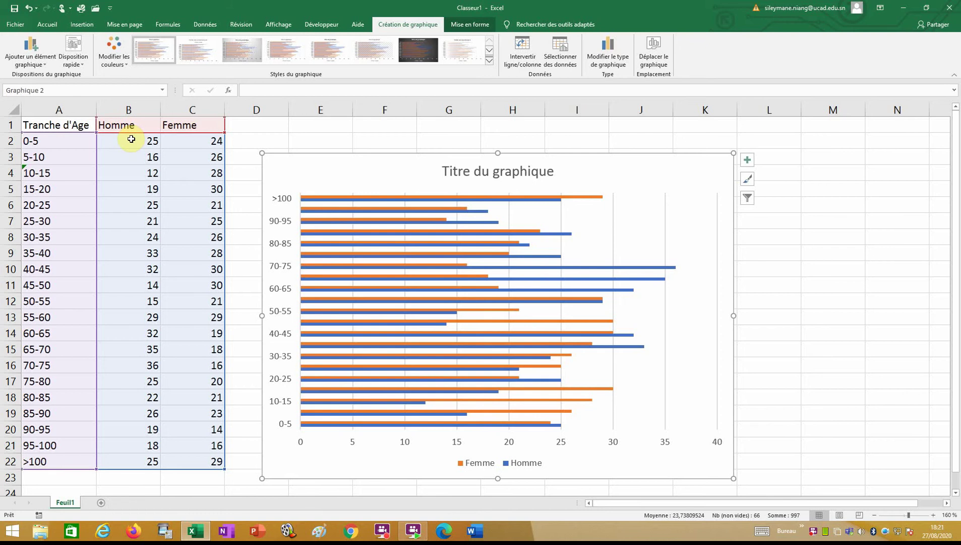
- Enter -1 in cell E1 and copy that cell
left_click(312, 127)
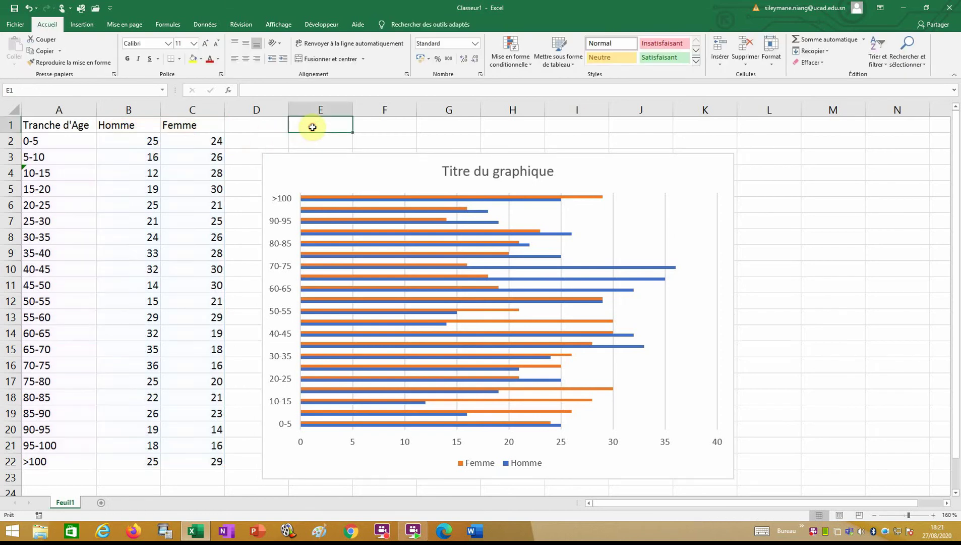
type("-1")
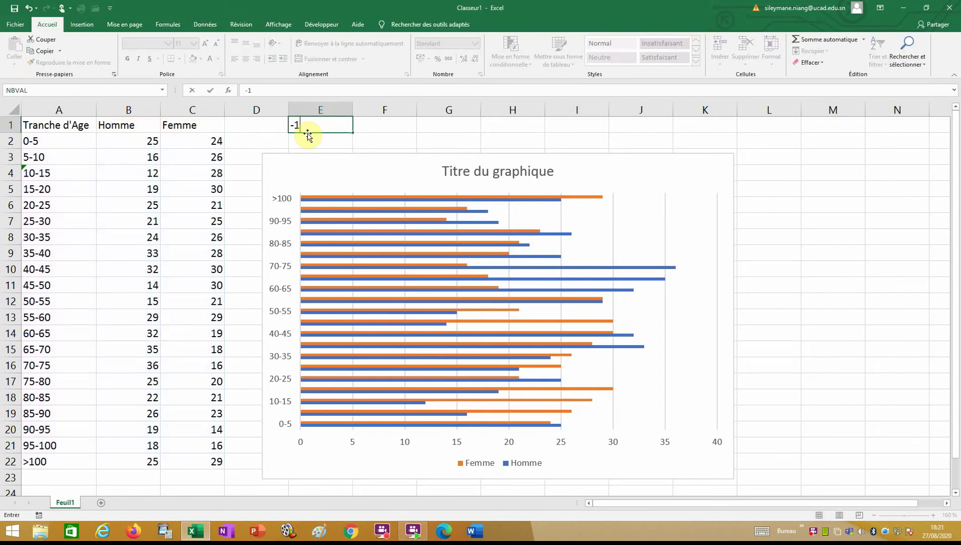
key("Return")
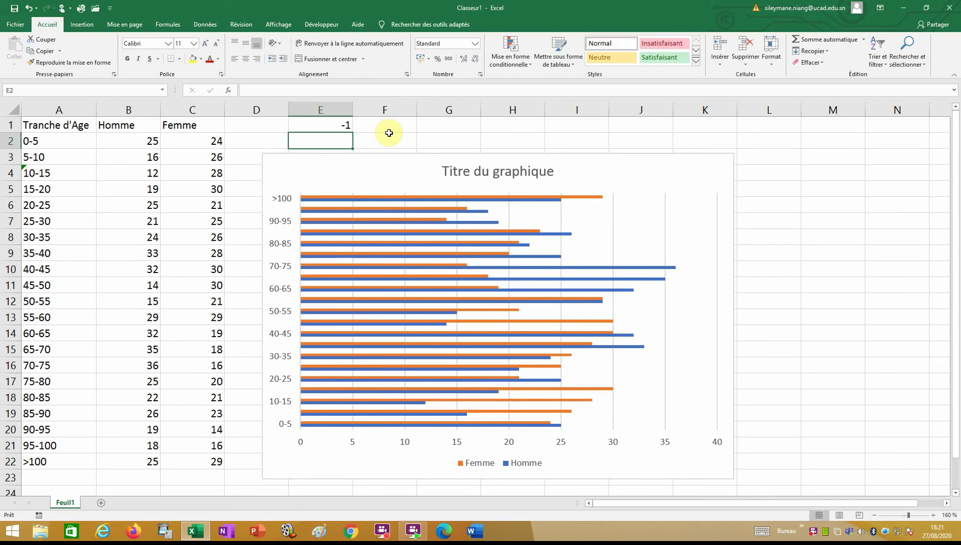
left_click(316, 126)
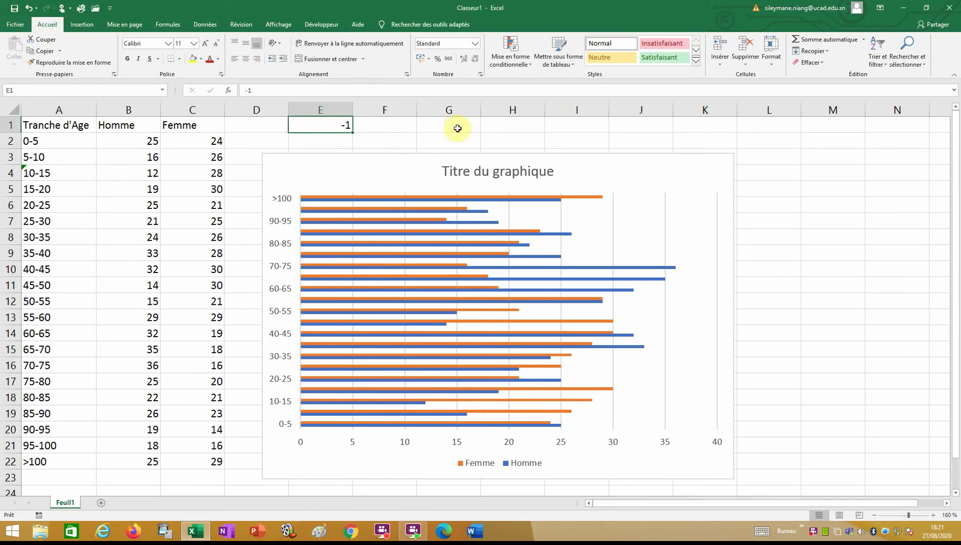
key("ctrl+c")
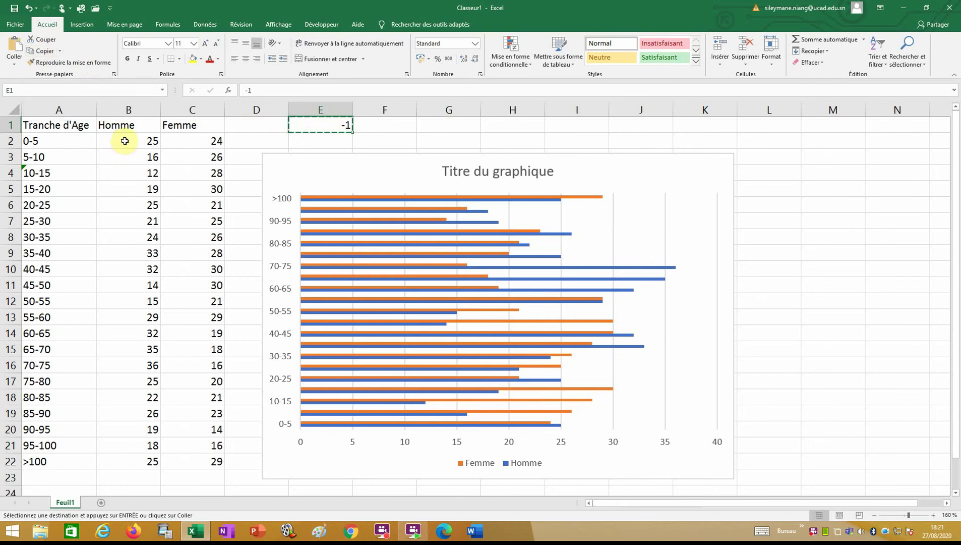
- Multiply the Homme values in B2:B22 by the copied -1 using Paste Special with the Multiplication operation
left_click_drag(124, 142, 141, 463)
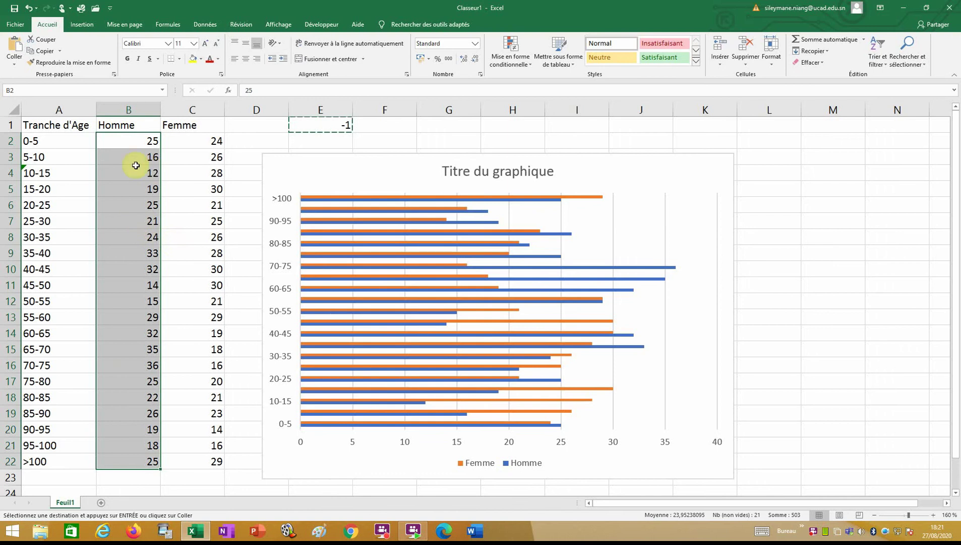
left_click(15, 68)
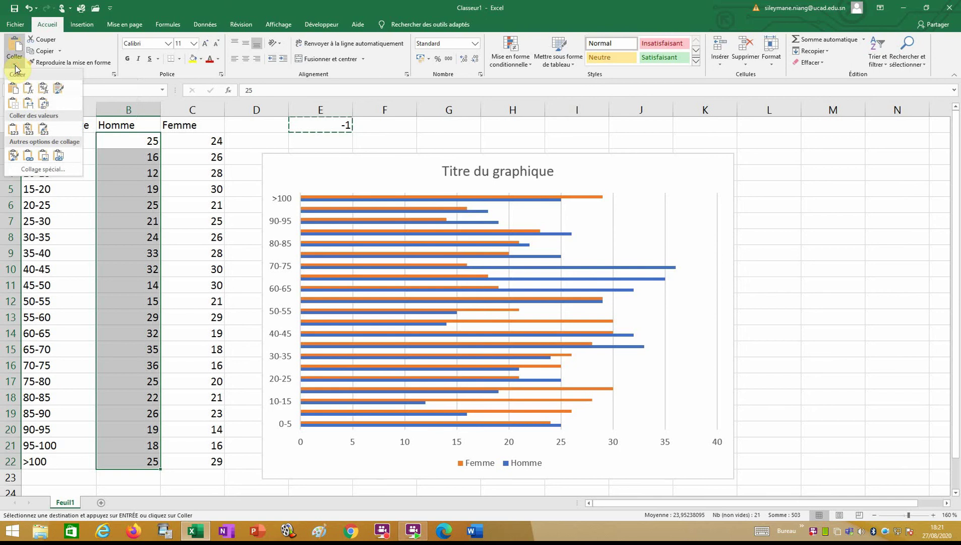
left_click(37, 170)
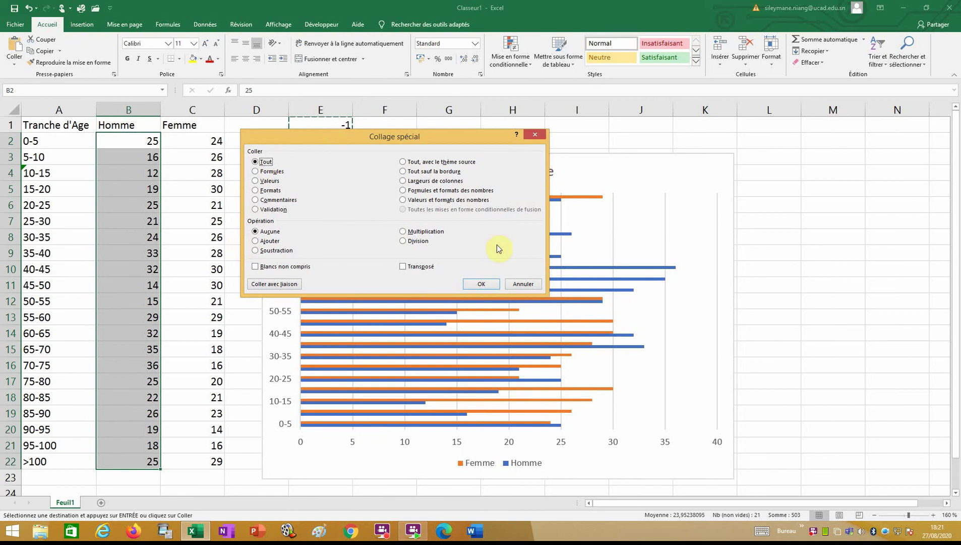
left_click(402, 234)
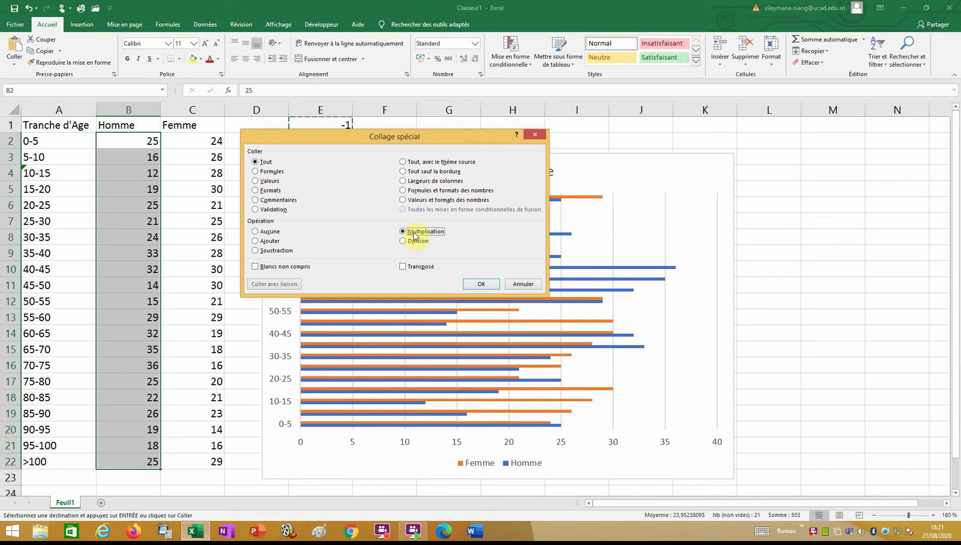
left_click(483, 284)
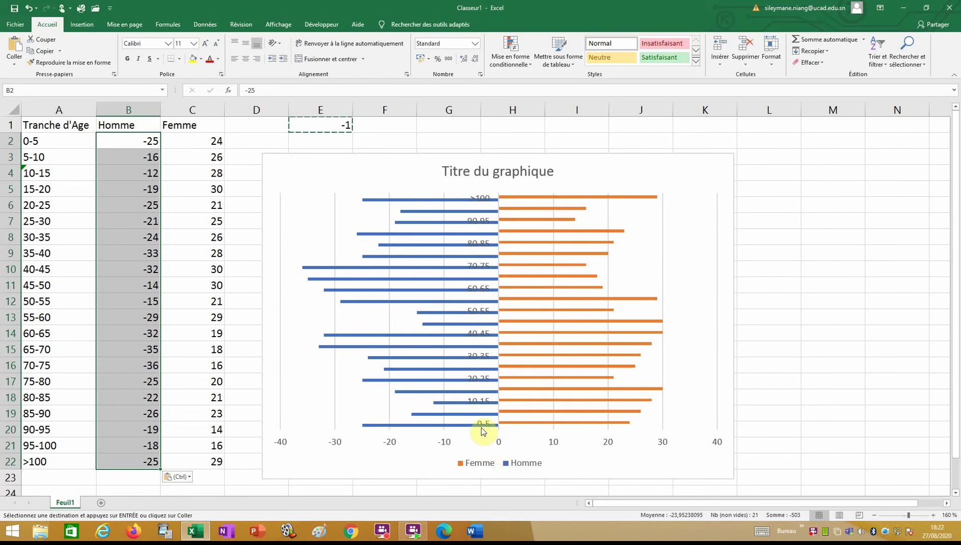
- Format the chart's Homme series with a series overlap of 100% and a gap width of 100%
left_click(400, 269)
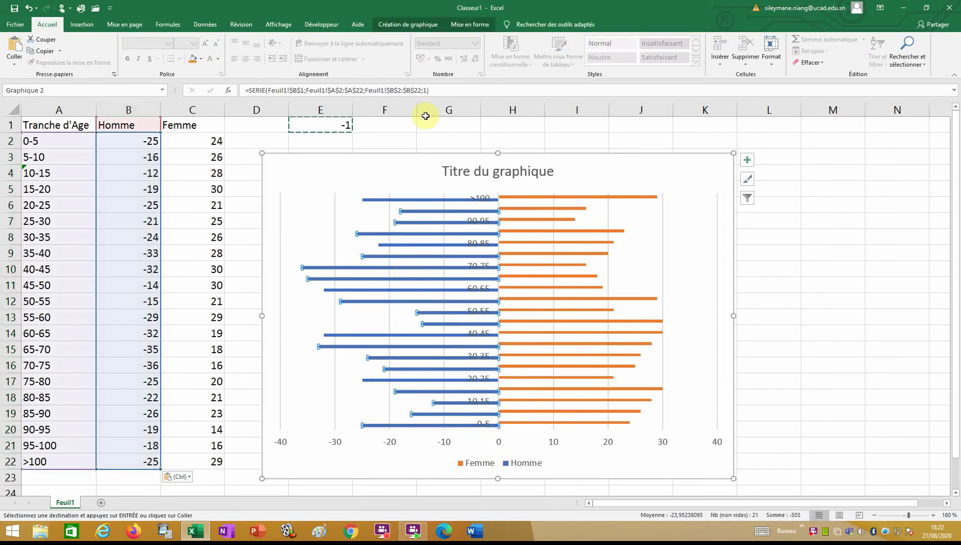
left_click(470, 25)
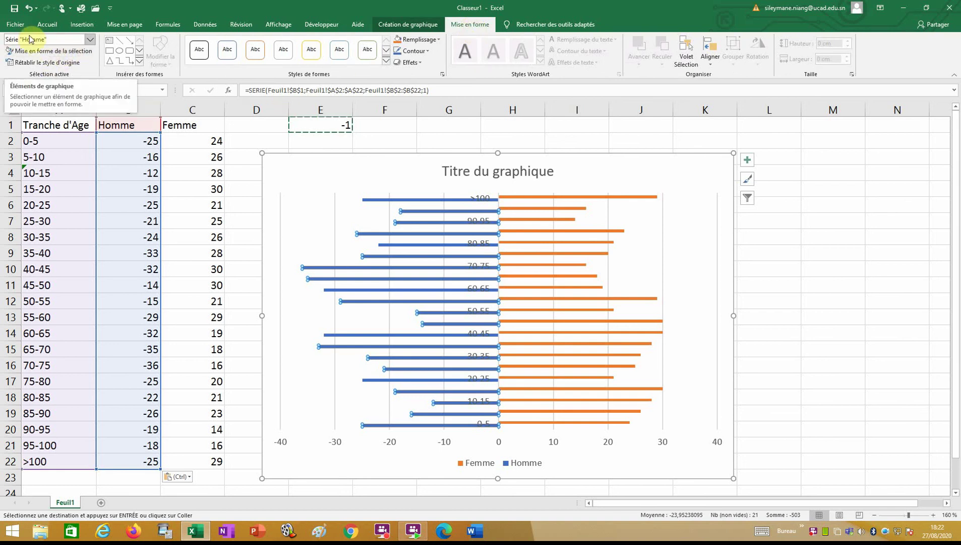
left_click(66, 51)
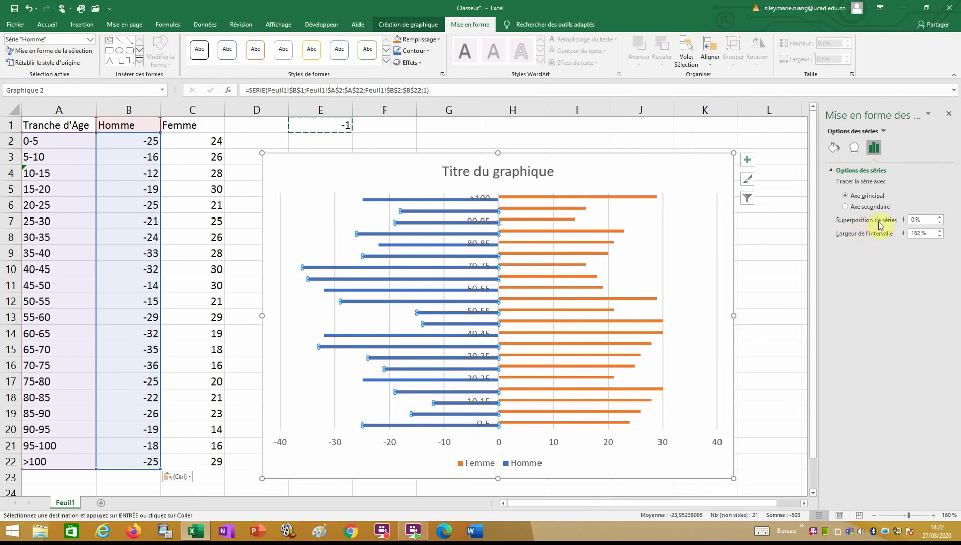
left_click_drag(923, 222, 900, 224)
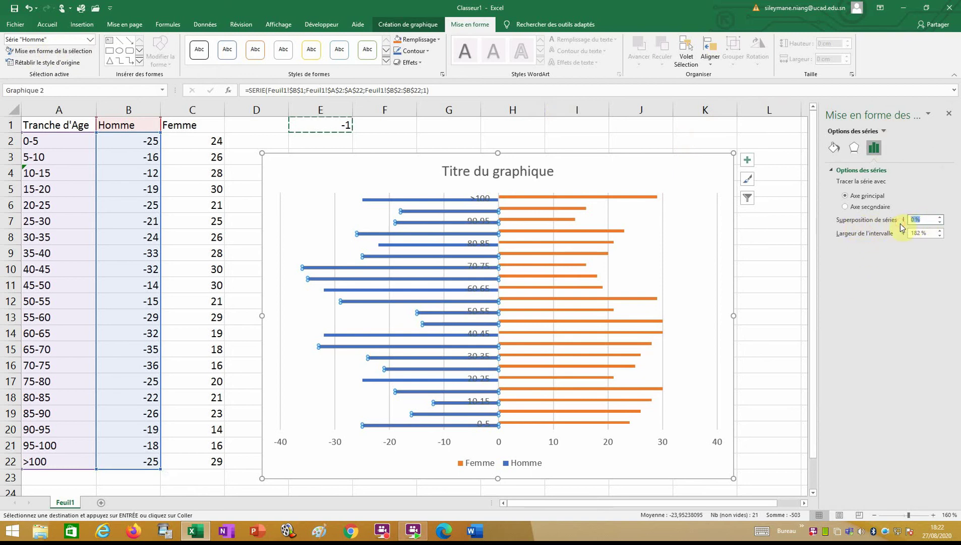
type("100")
left_click_drag(932, 232, 900, 233)
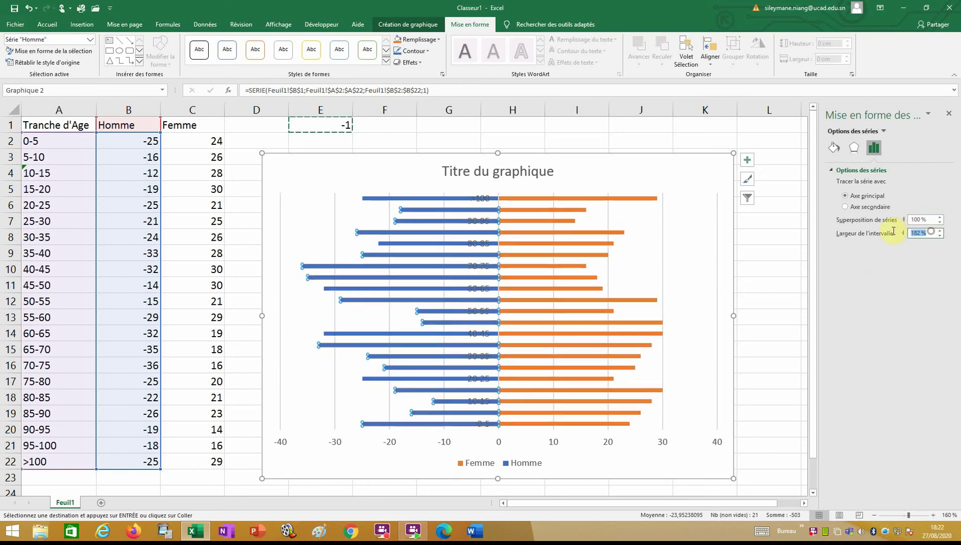
type("1")
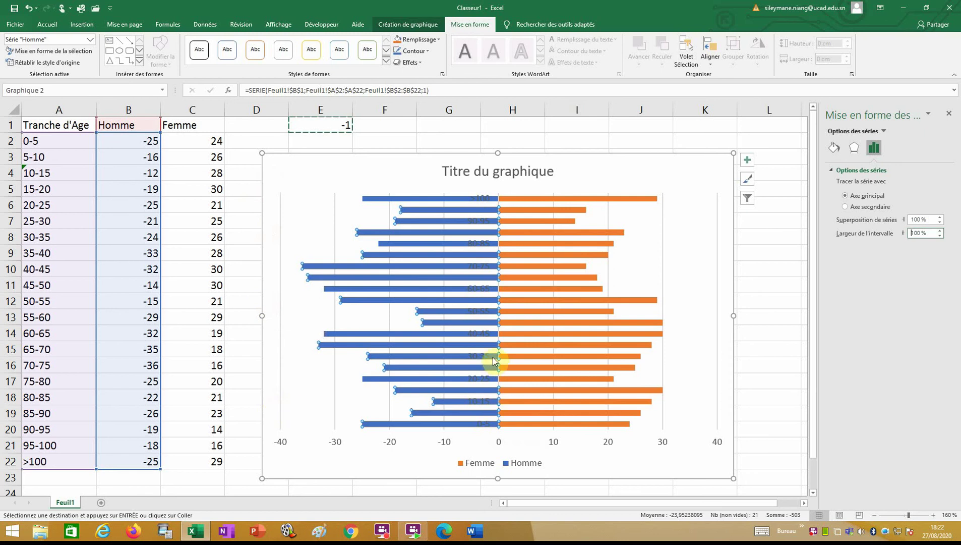
- Set the label position of the chart's vertical category axis to Bas, then select the chart area
left_click(479, 336)
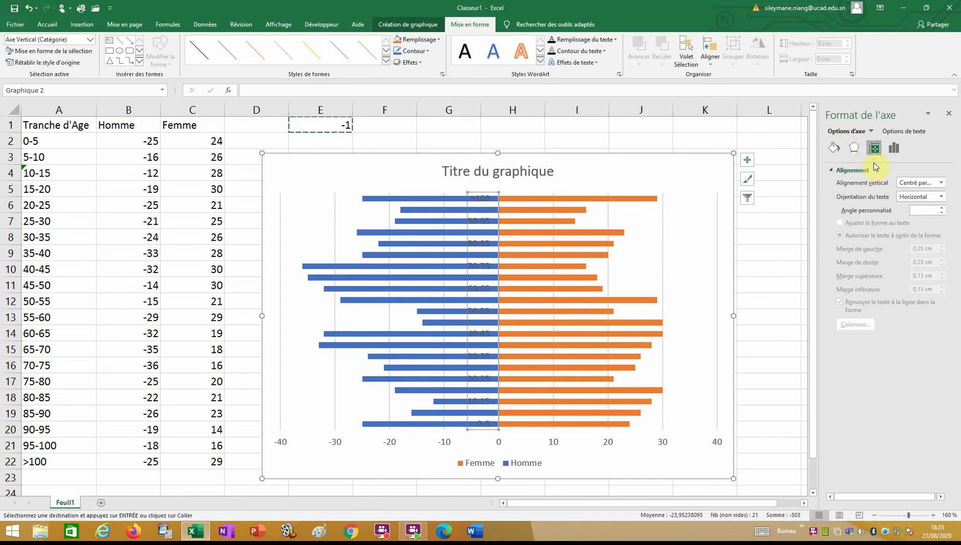
left_click(895, 147)
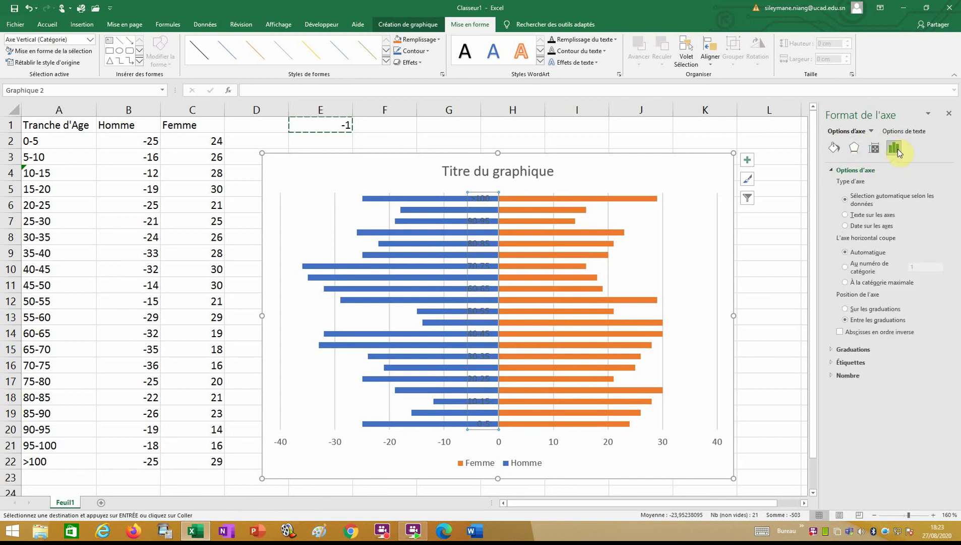
left_click(834, 147)
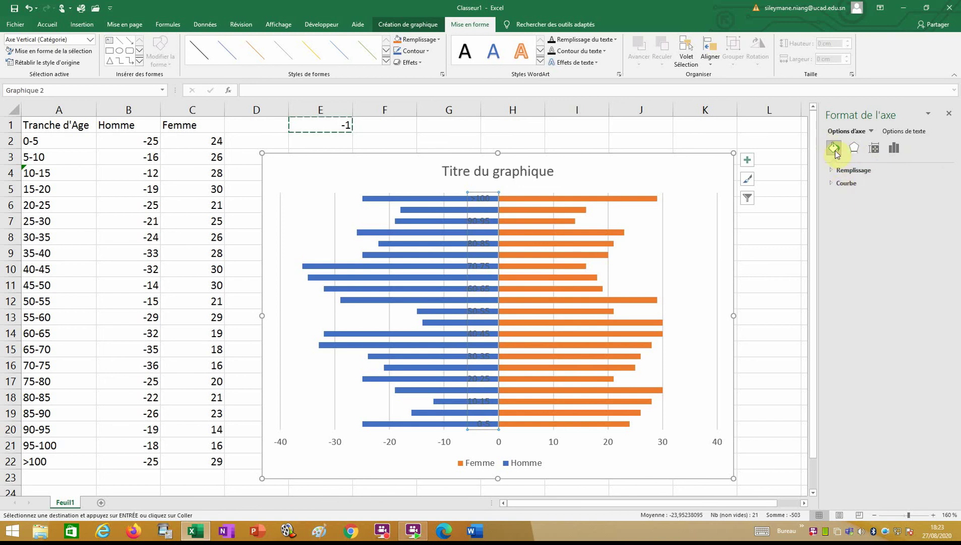
left_click(853, 146)
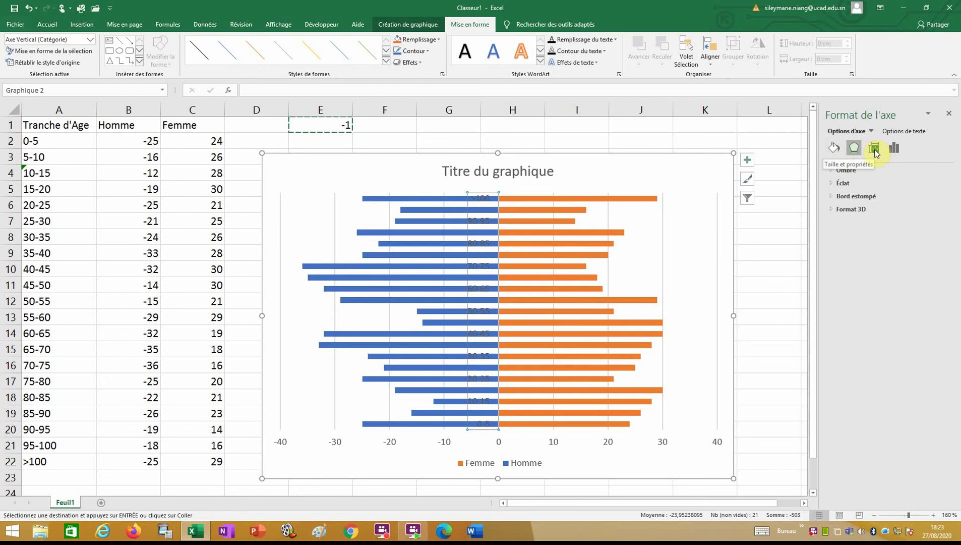
left_click(896, 149)
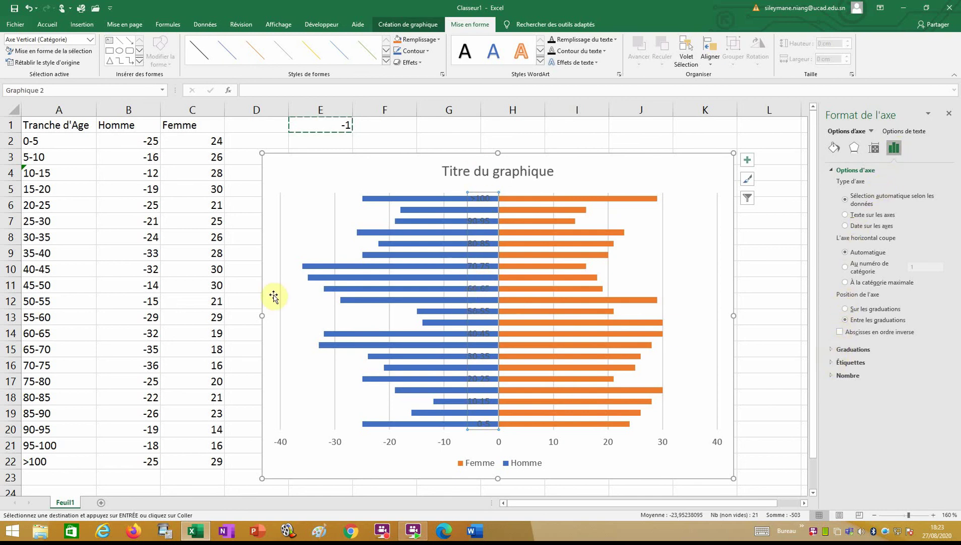
left_click(830, 362)
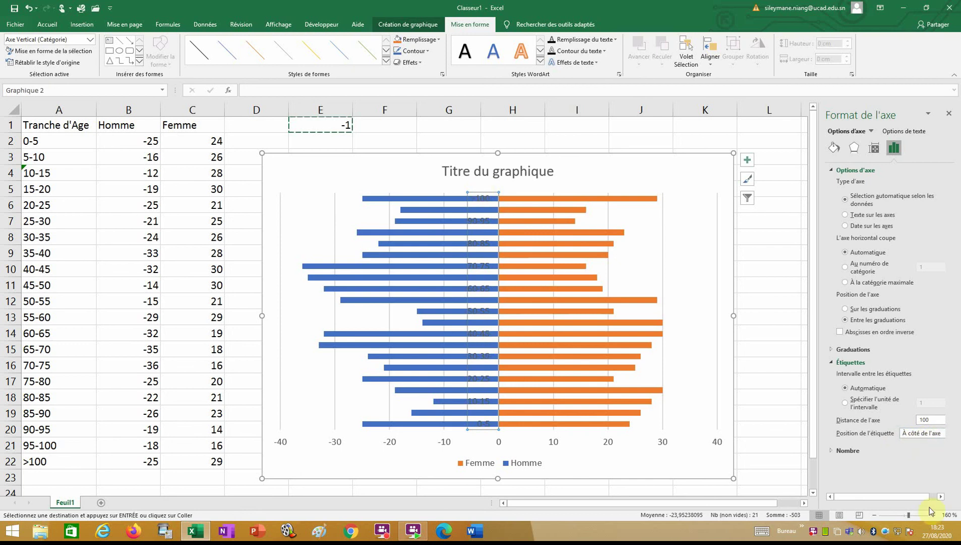
key("super+i")
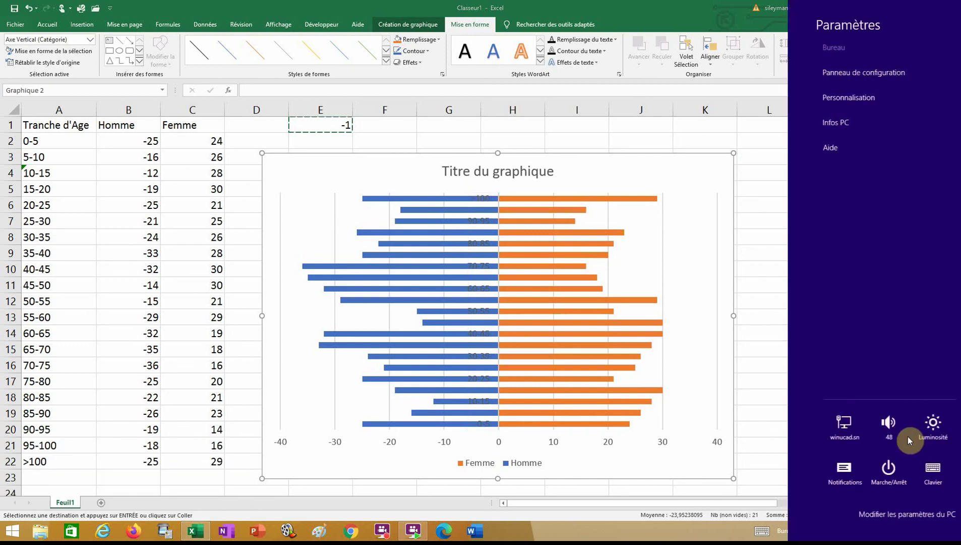
key("Escape")
left_click(916, 436)
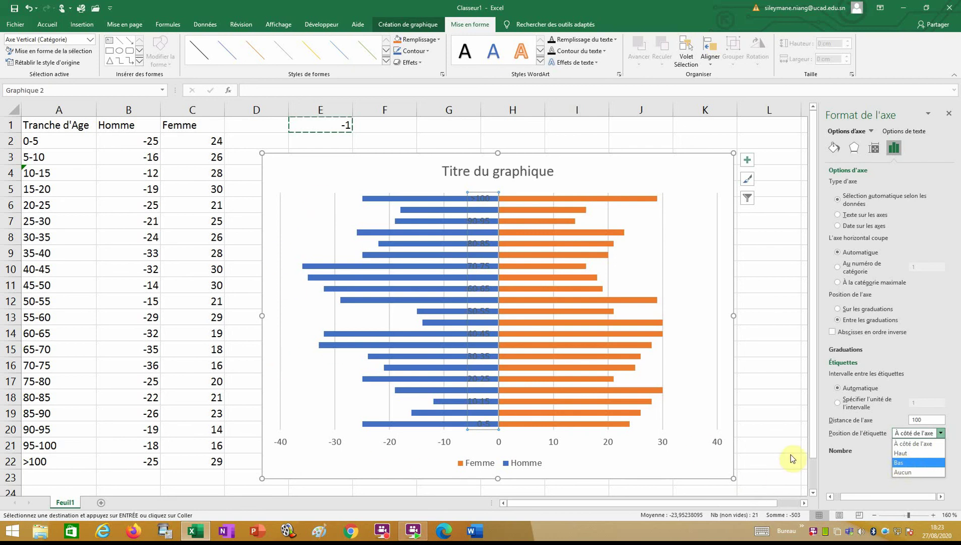
left_click(905, 462)
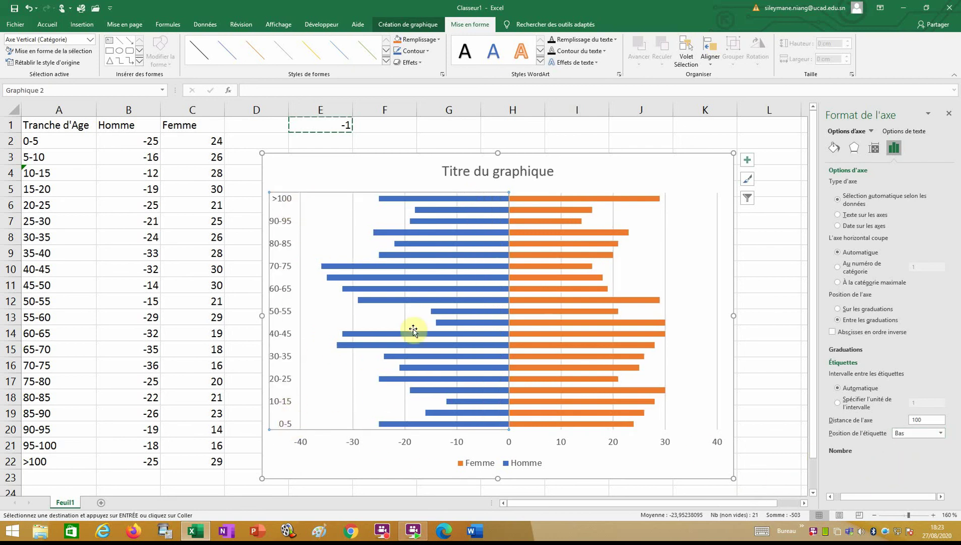
left_click(699, 160)
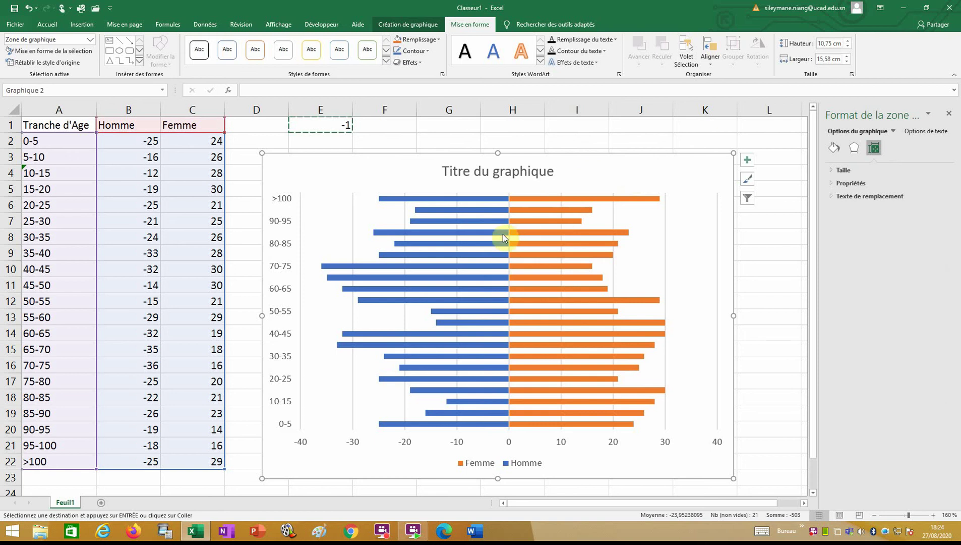
- Change the plot order of the chart's Homme series to 2 by editing the last argument of its SERIE formula
mouse_move(503, 235)
left_click(475, 308)
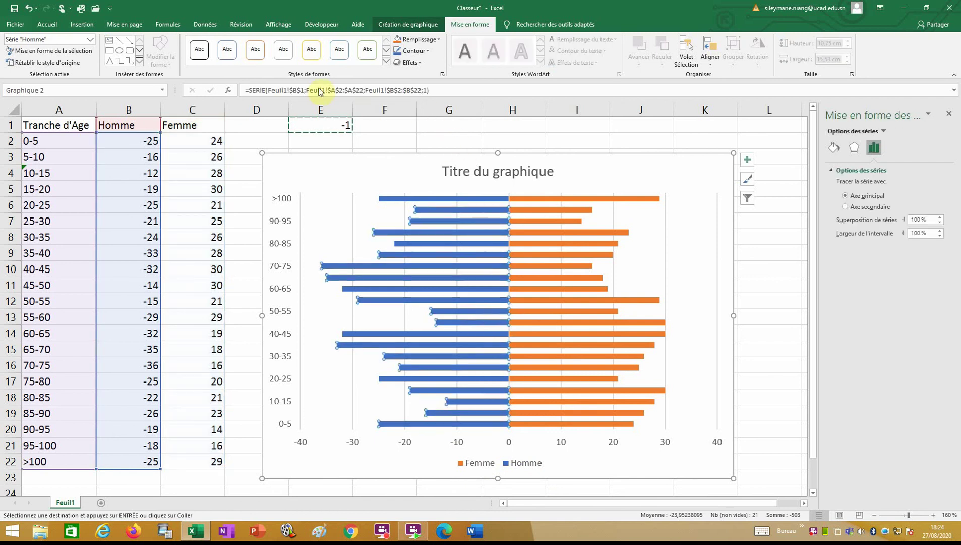
left_click(424, 90)
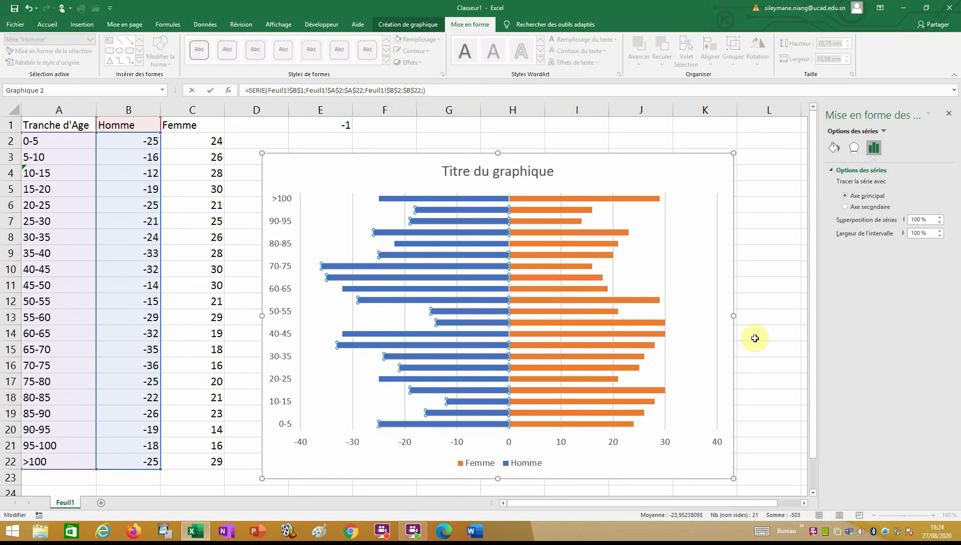
type("2")
key("Return")
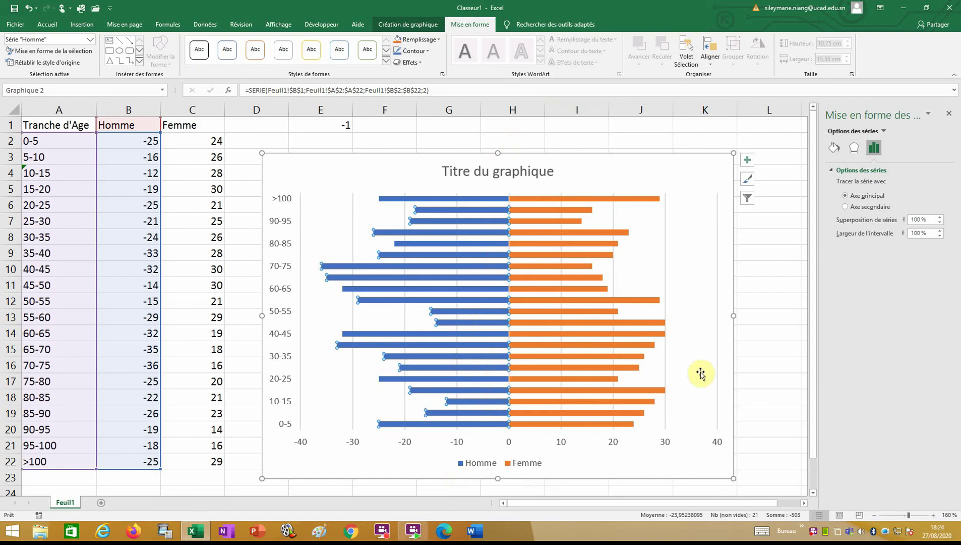
left_click(731, 372)
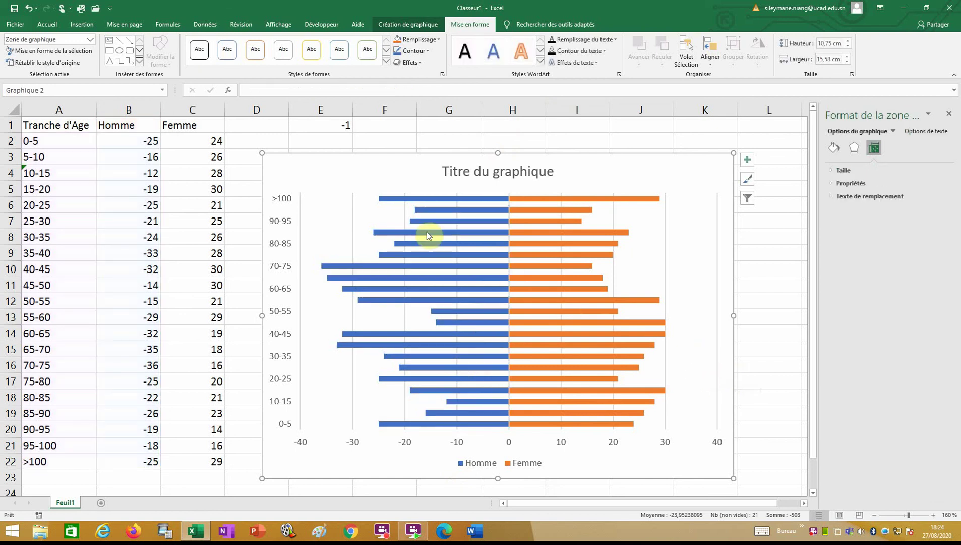
- Clear the contents of the helper cell E1
left_click(346, 124)
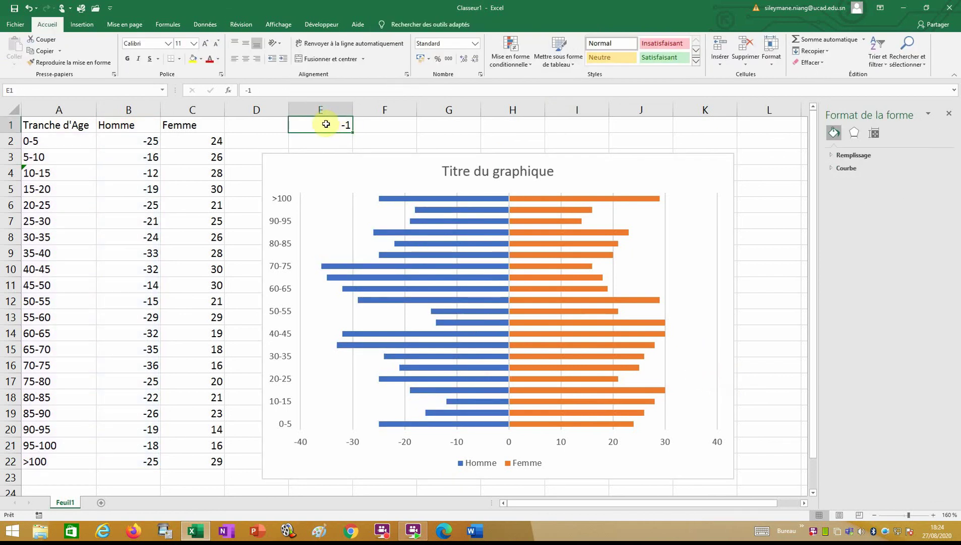
right_click(331, 123)
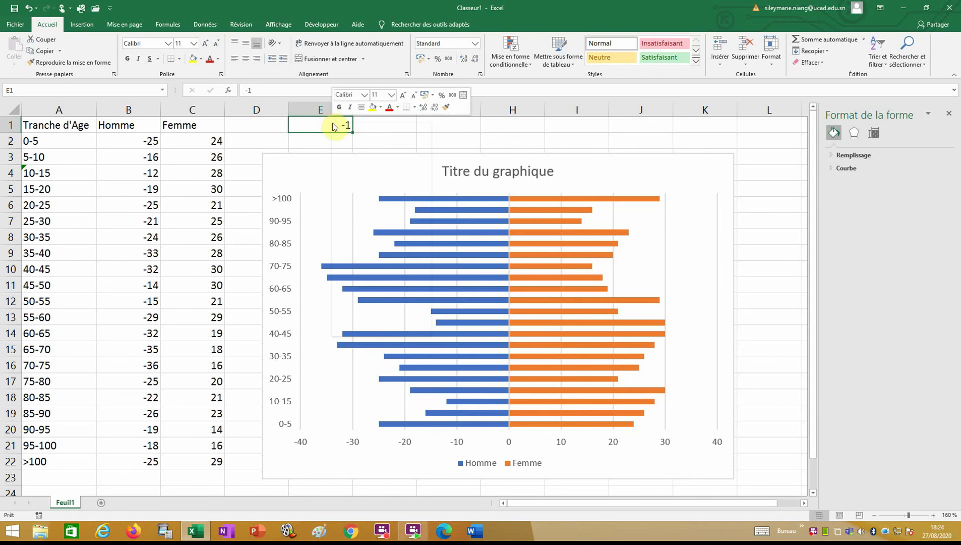
left_click(367, 230)
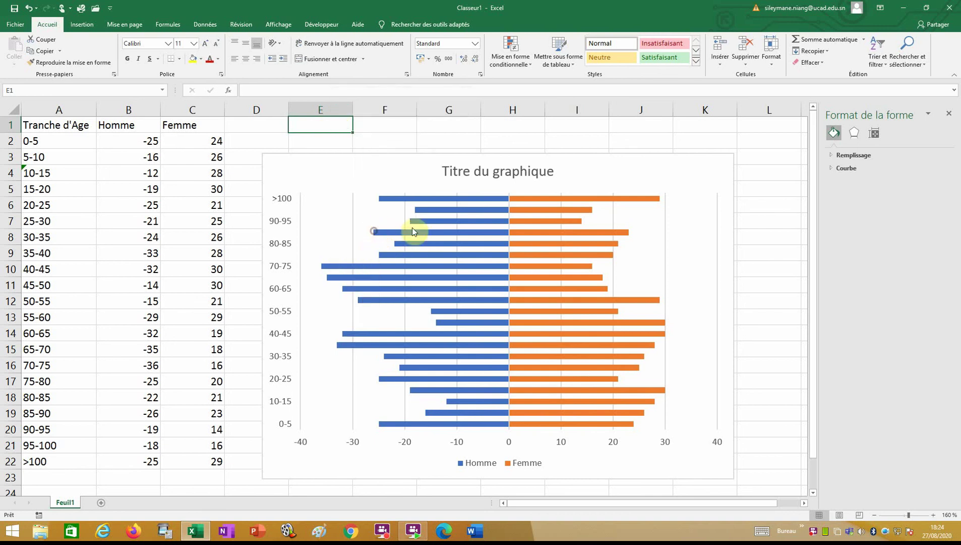
left_click(794, 228)
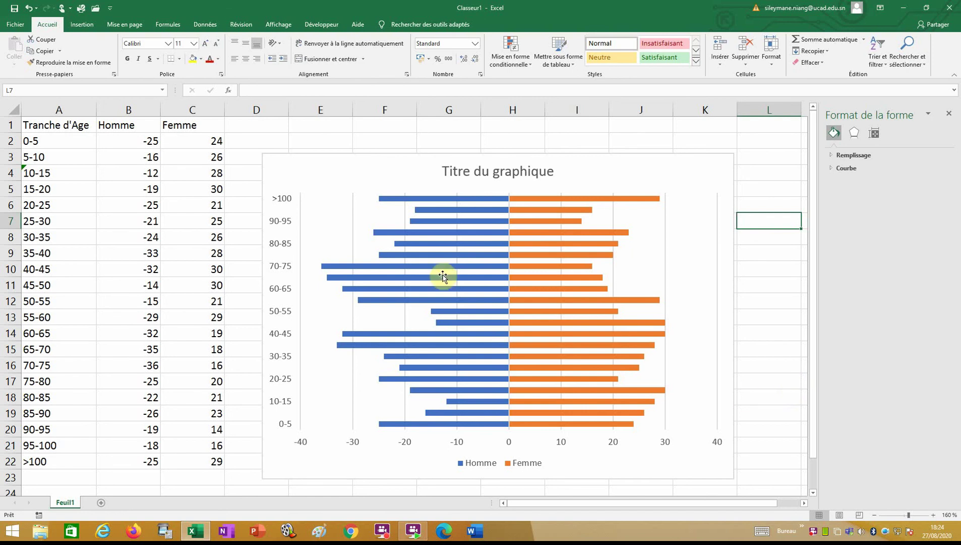
left_click(615, 178)
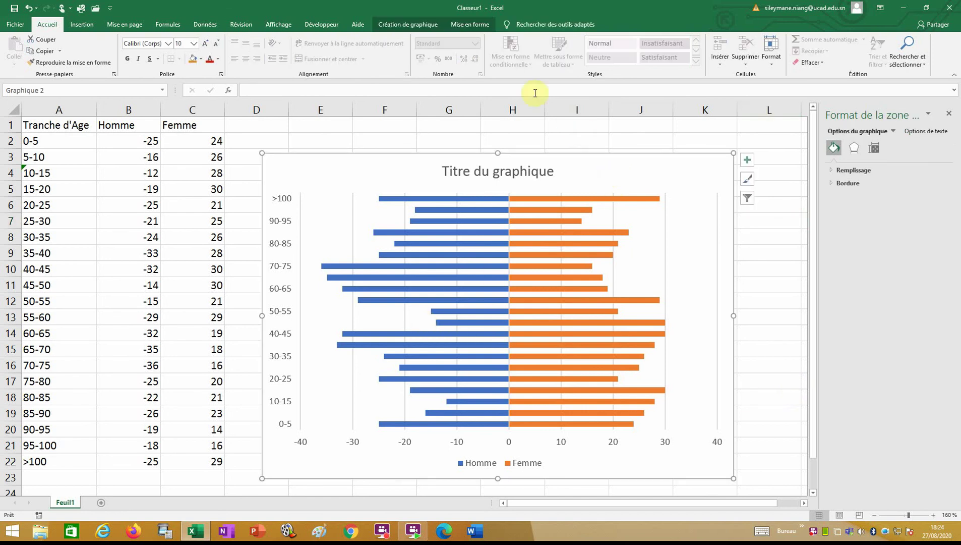
left_click(416, 26)
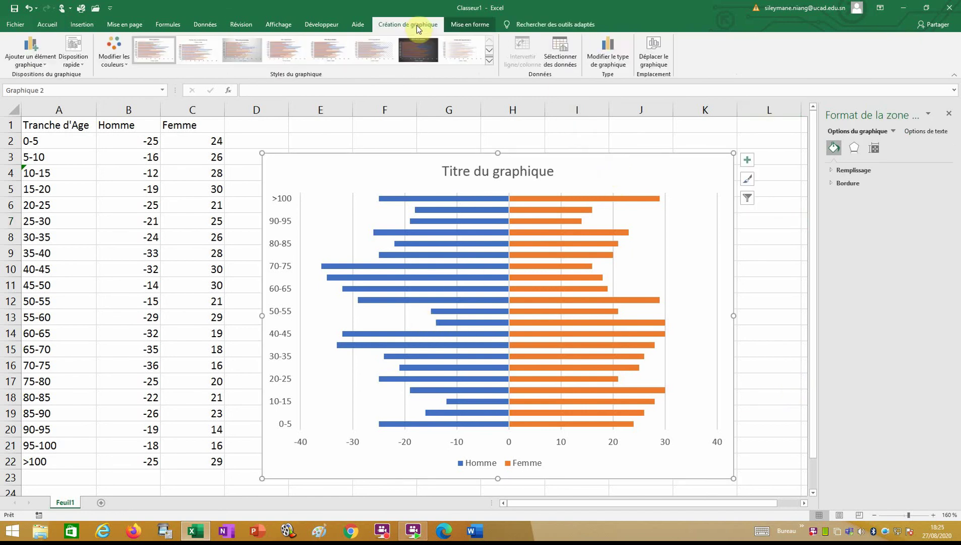
left_click(488, 63)
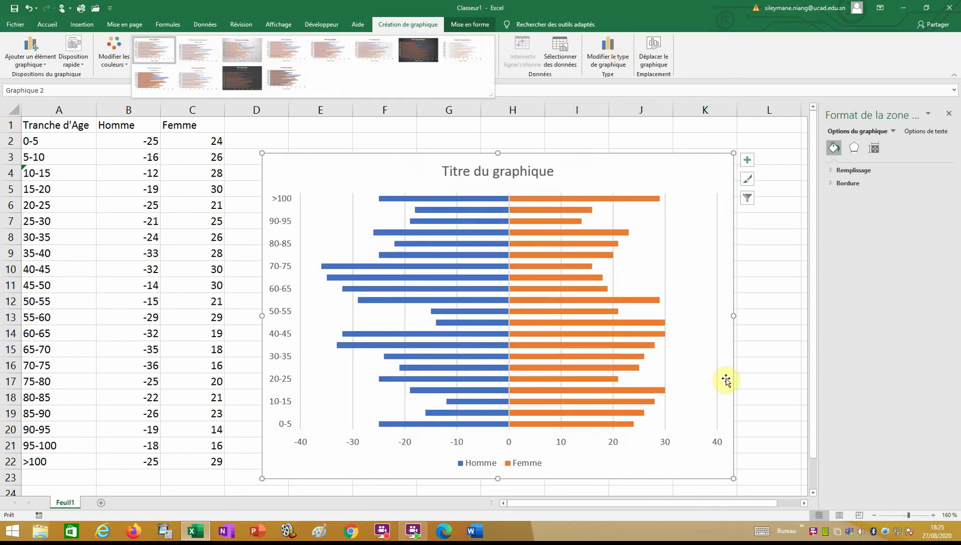
left_click(753, 393)
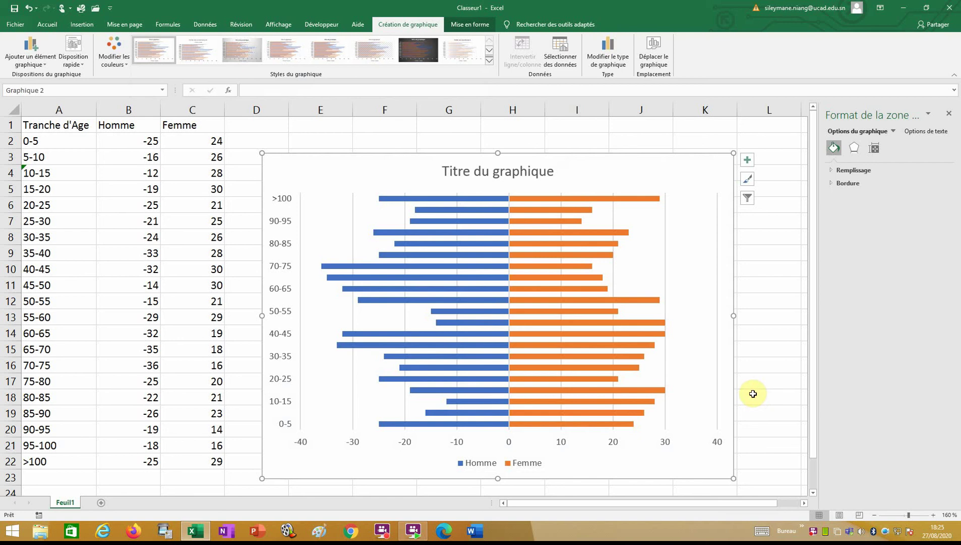